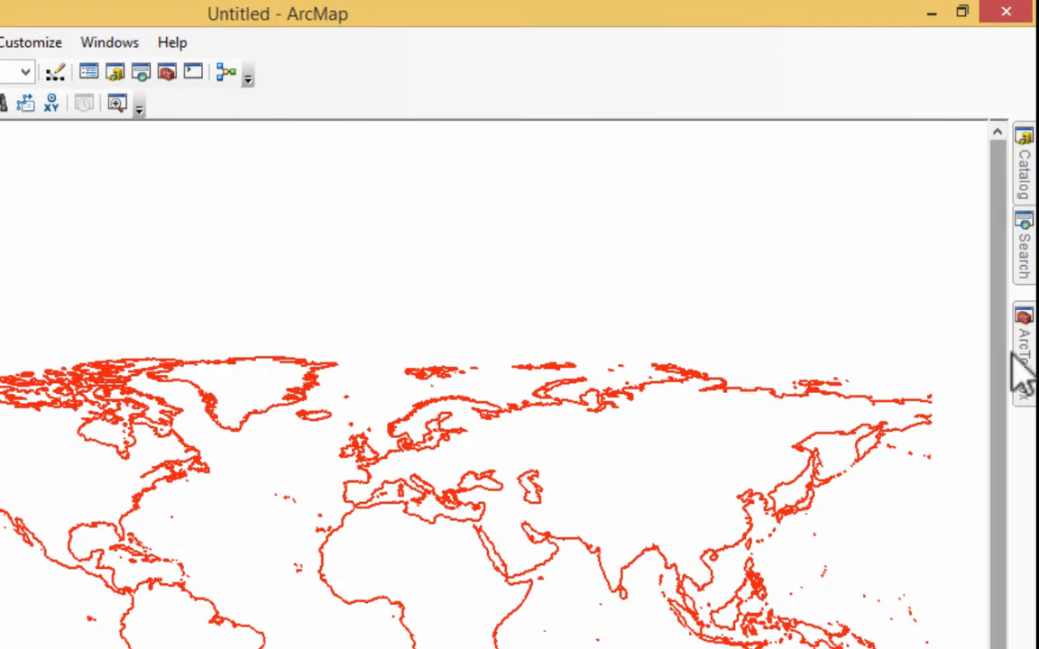
# Locate the Smooth Line tool in the Generalization toolset of the Cartography Tools.
pyautogui.click(1023, 356)
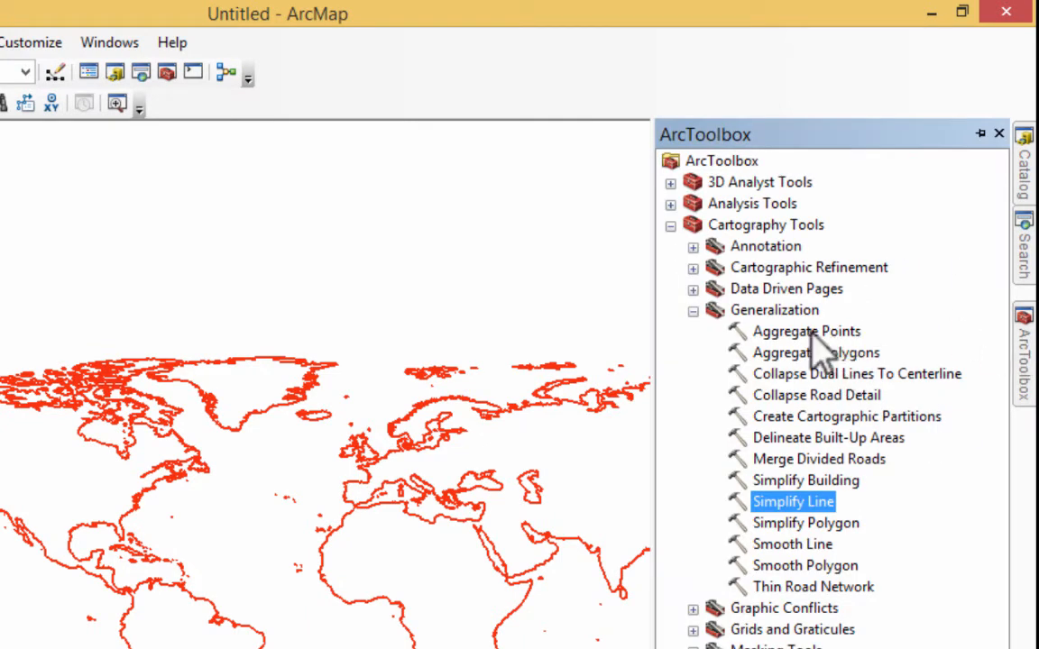
pyautogui.click(693, 311)
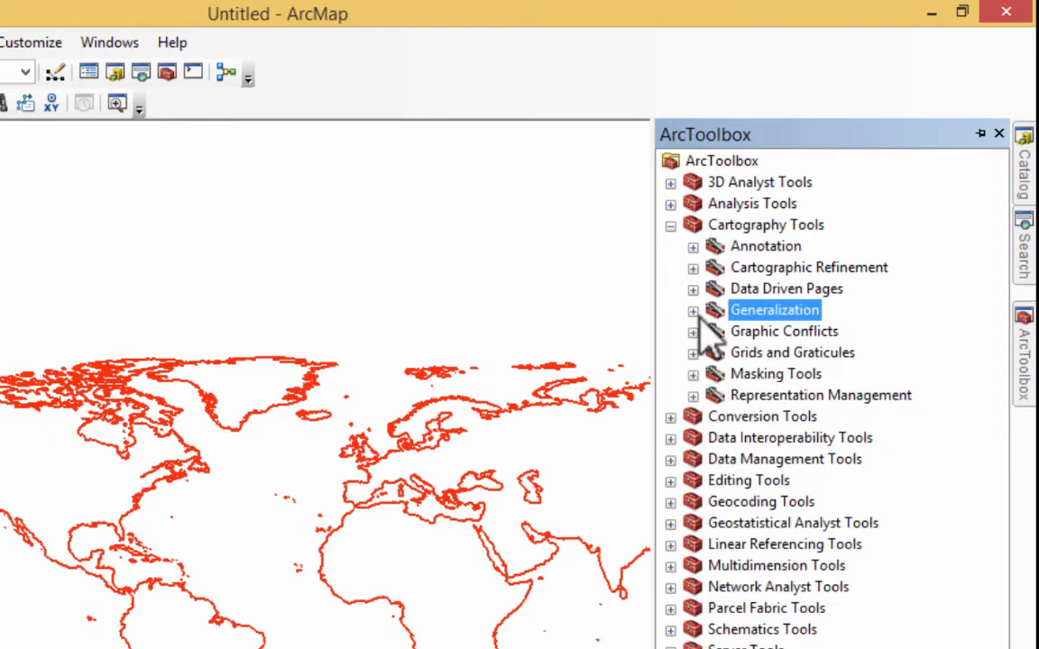
pyautogui.click(671, 225)
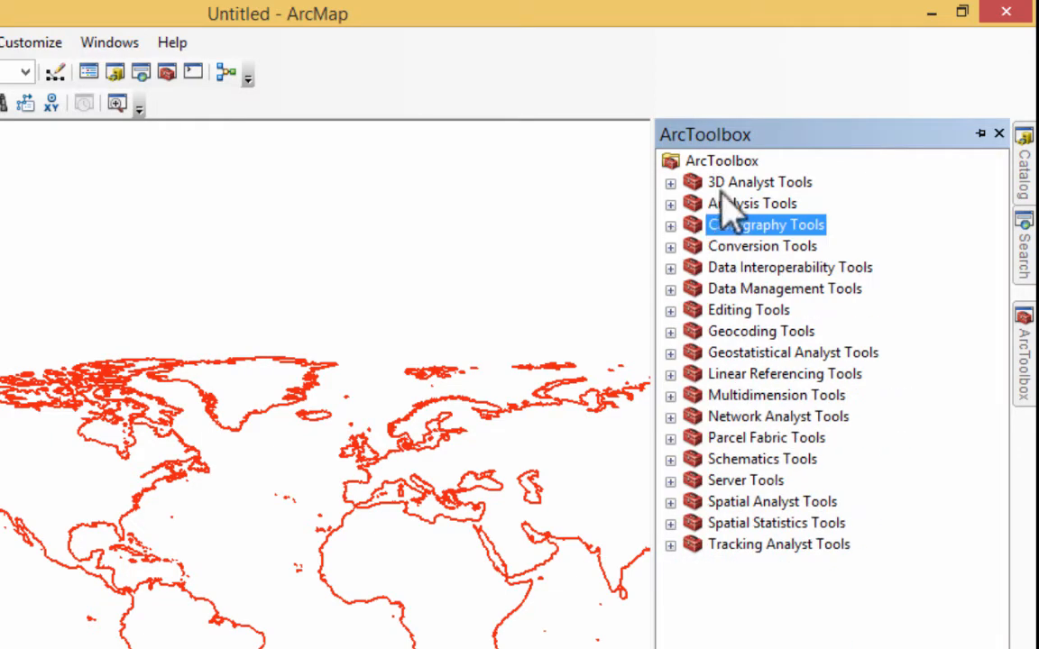
pyautogui.click(671, 225)
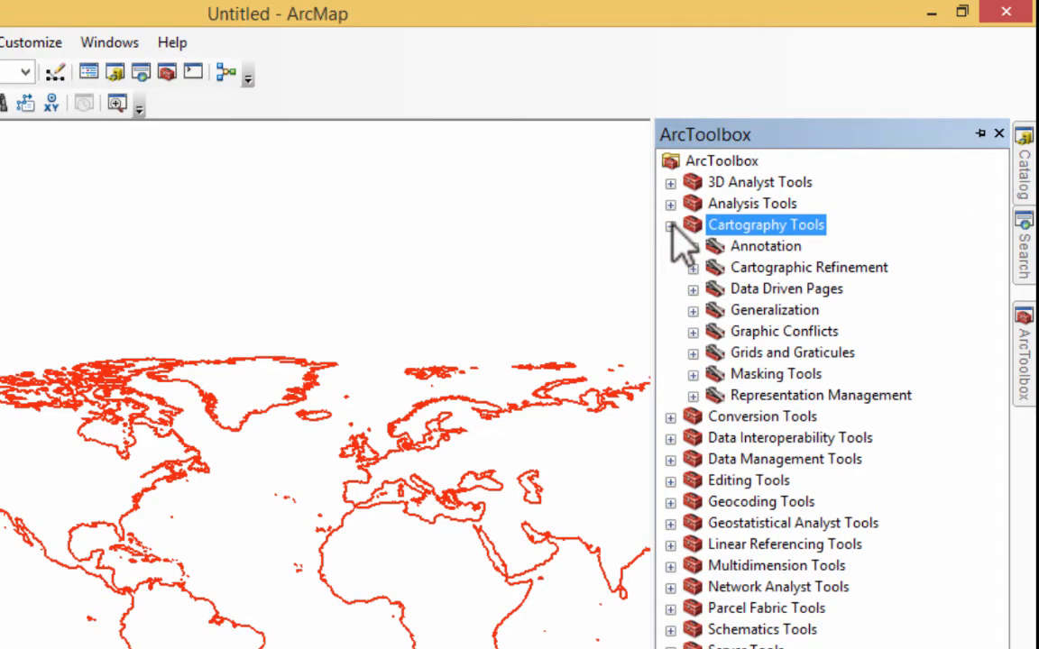
pyautogui.click(693, 310)
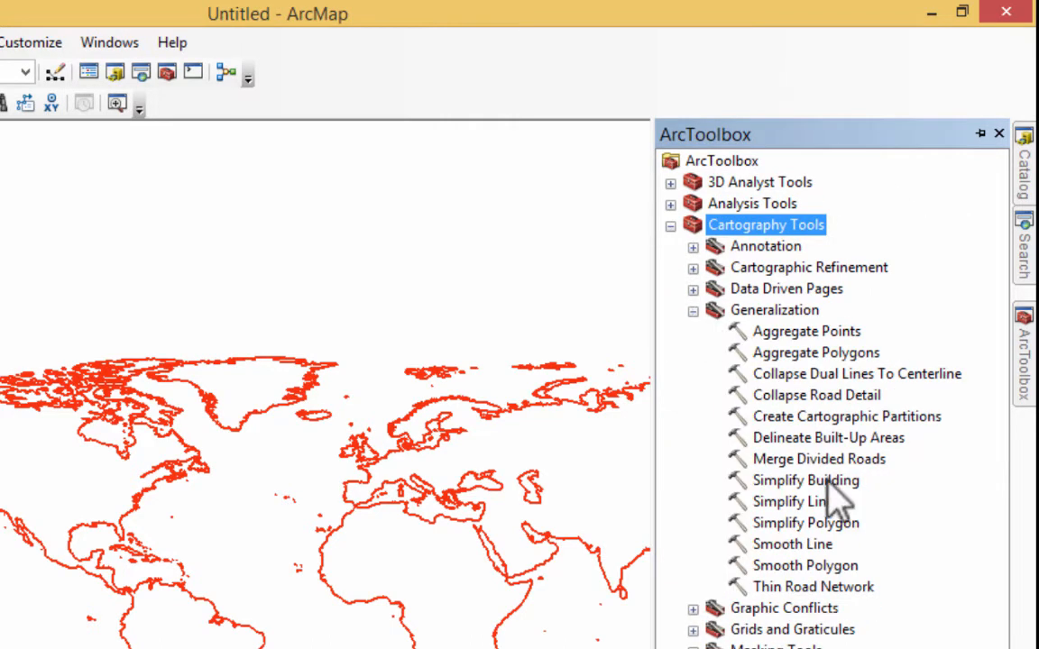
pyautogui.click(794, 545)
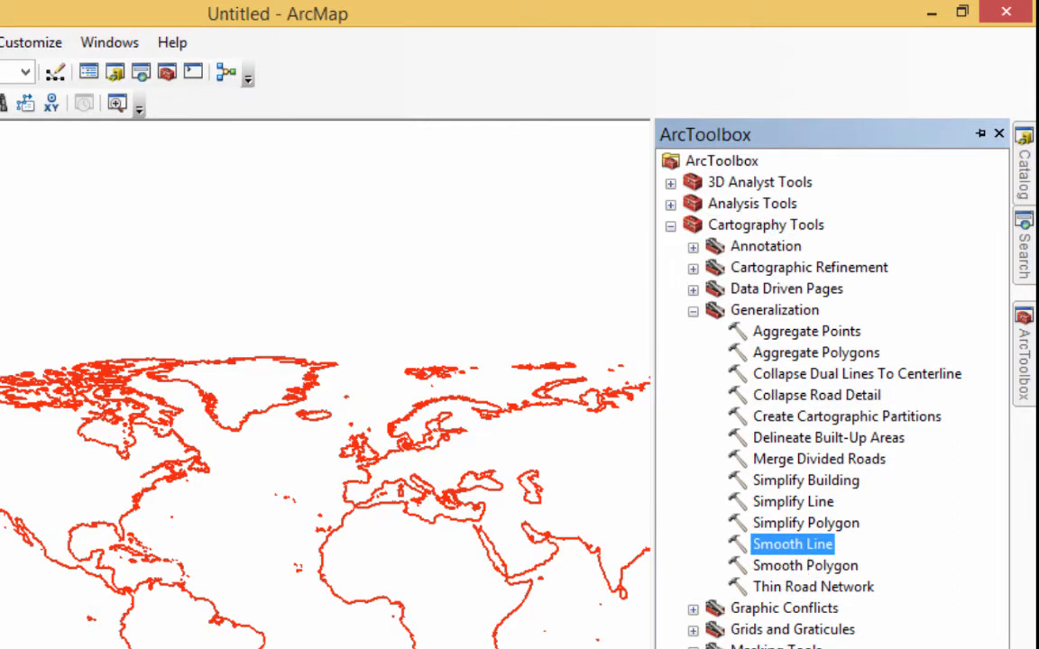
# Open the Smooth Line tool and choose ne_50m_coastline as its input features.
pyautogui.moveTo(118, 475); pyautogui.dragTo(153, 518)
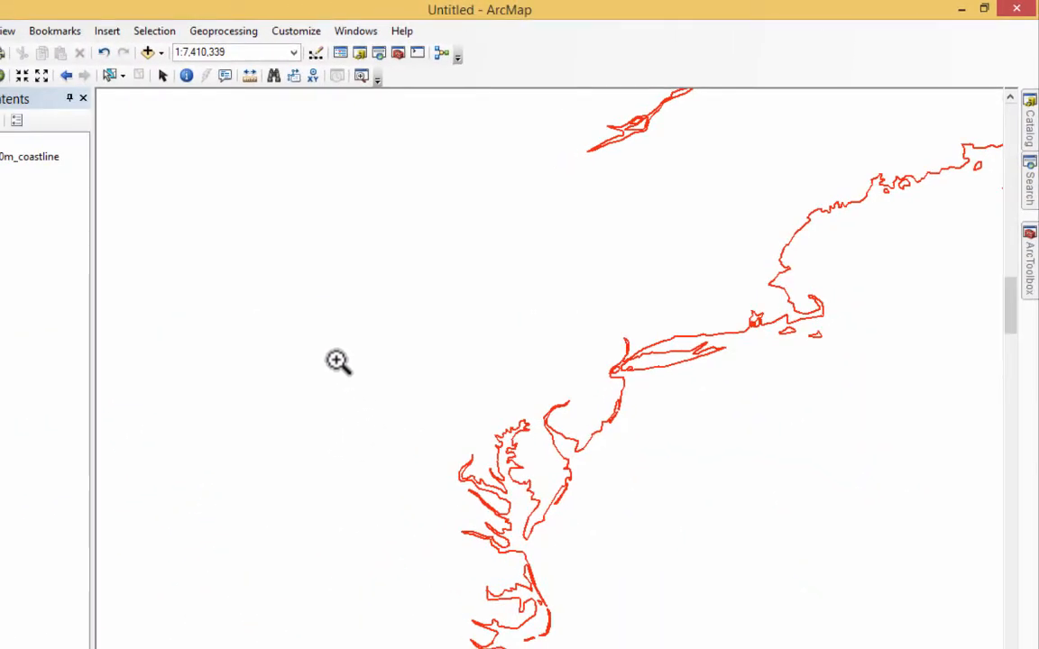
pyautogui.moveTo(21, 455); pyautogui.dragTo(451, 648)
pyautogui.moveTo(607, 648); pyautogui.dragTo(607, 648)
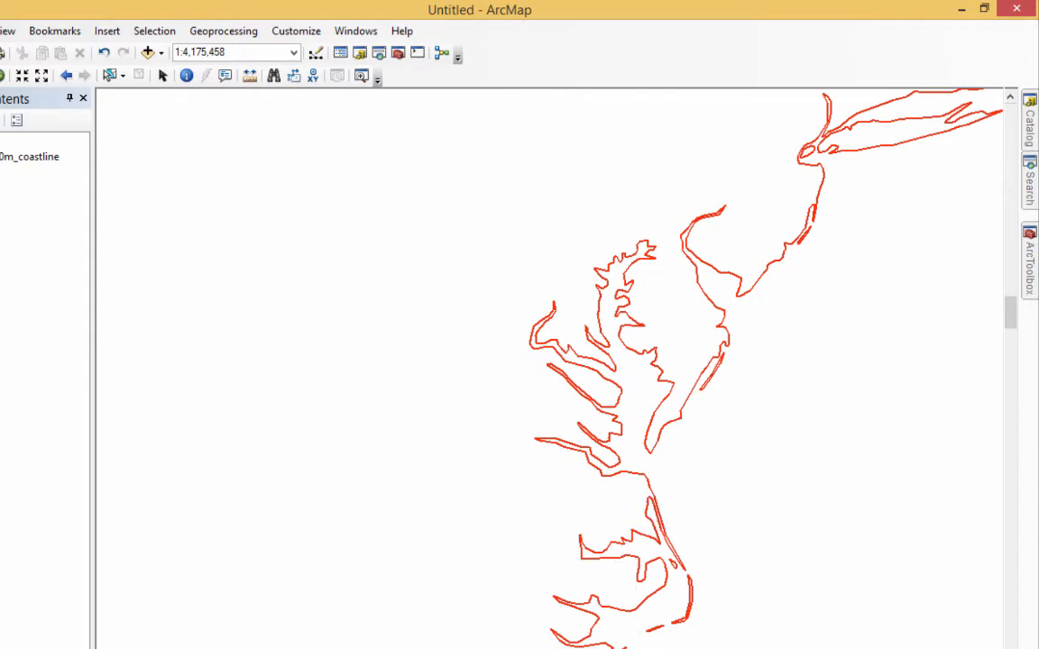
pyautogui.click(1029, 270)
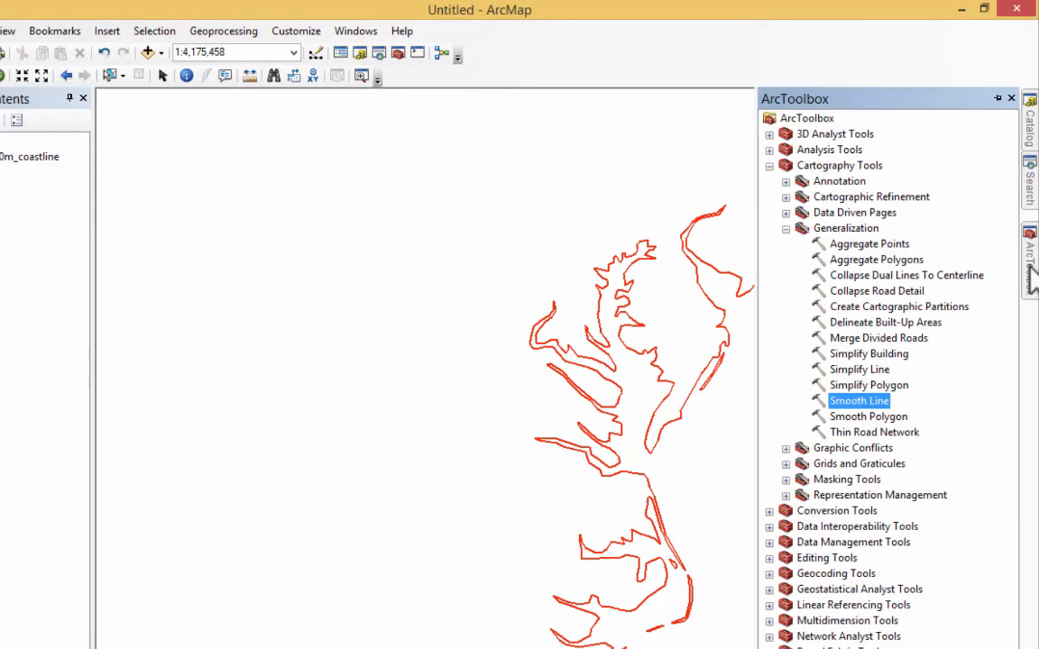
pyautogui.doubleClick(861, 402)
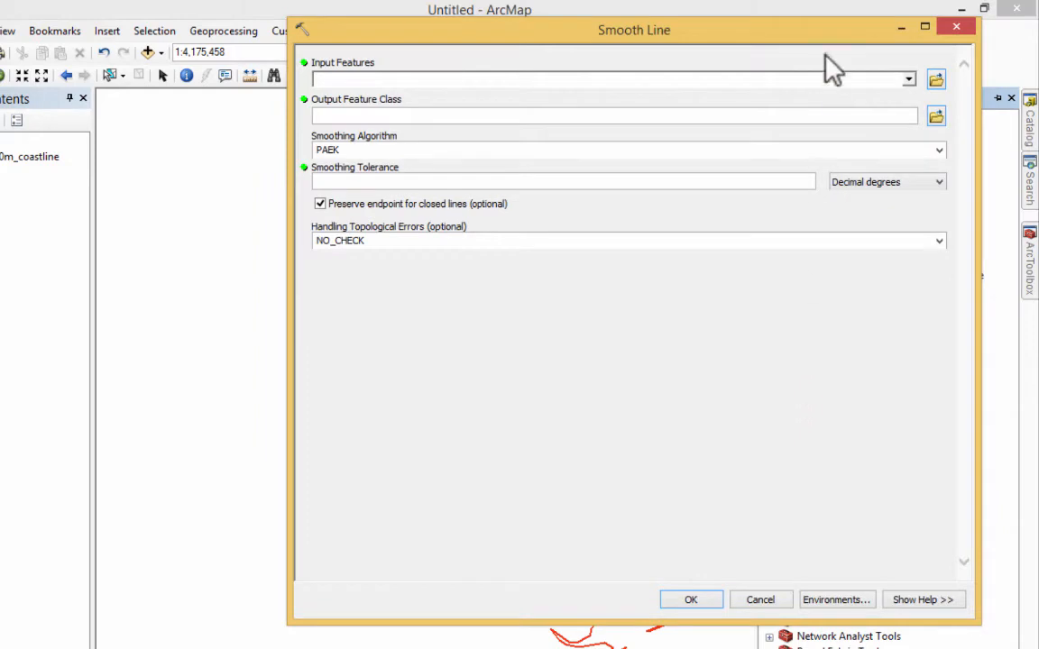
pyautogui.click(909, 79)
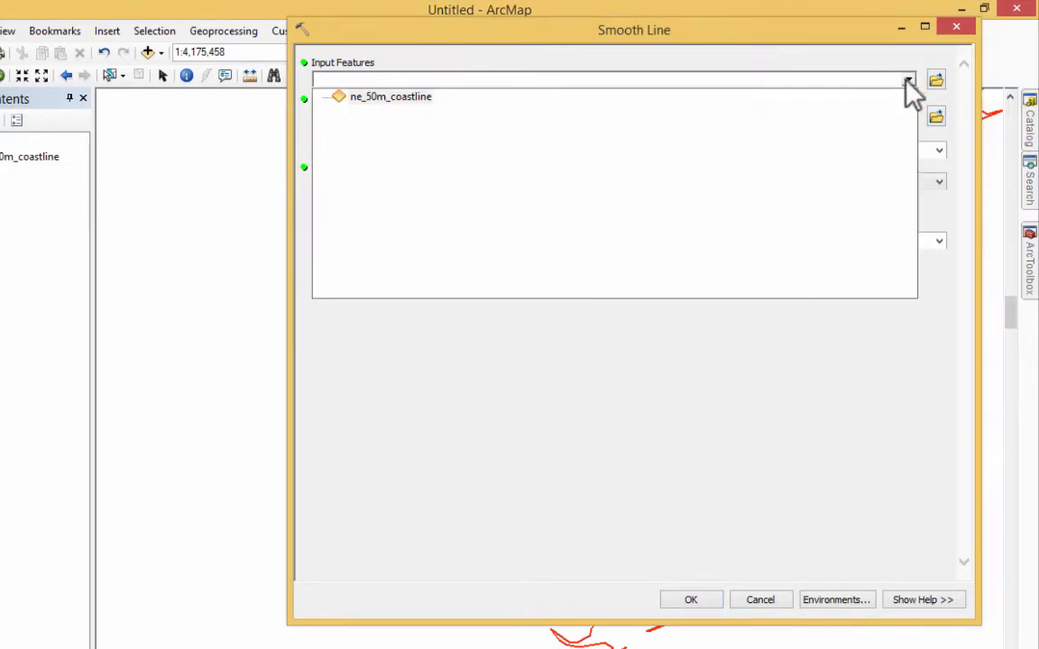
pyautogui.click(383, 97)
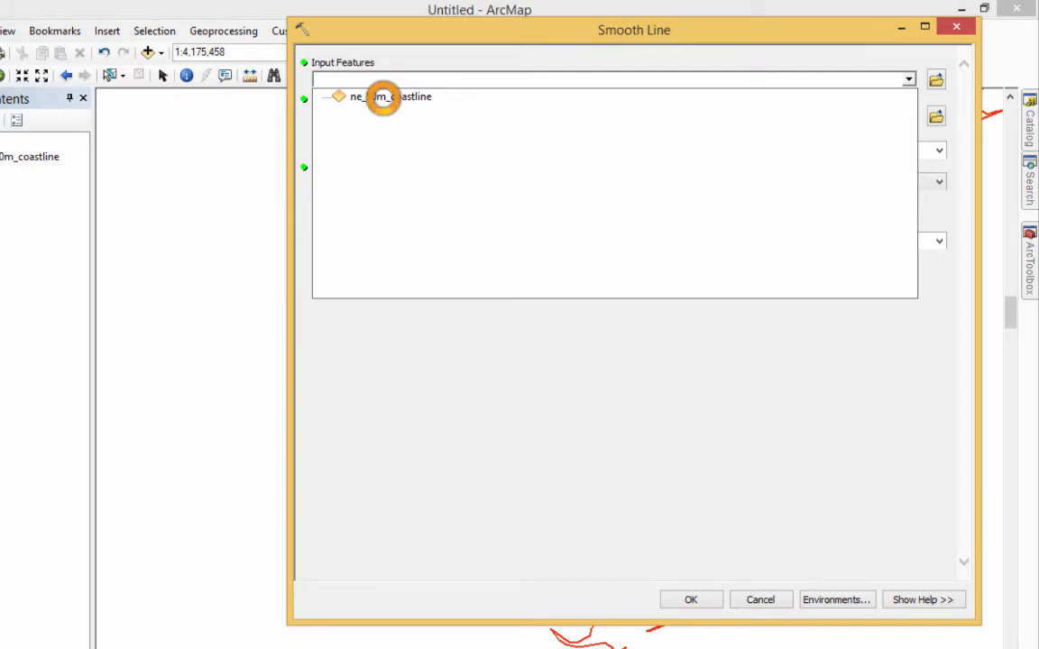
pyautogui.click(383, 97)
# Set the output feature class to coastlineSmooth in the CamtasiaDemos folder.
pyautogui.click(936, 116)
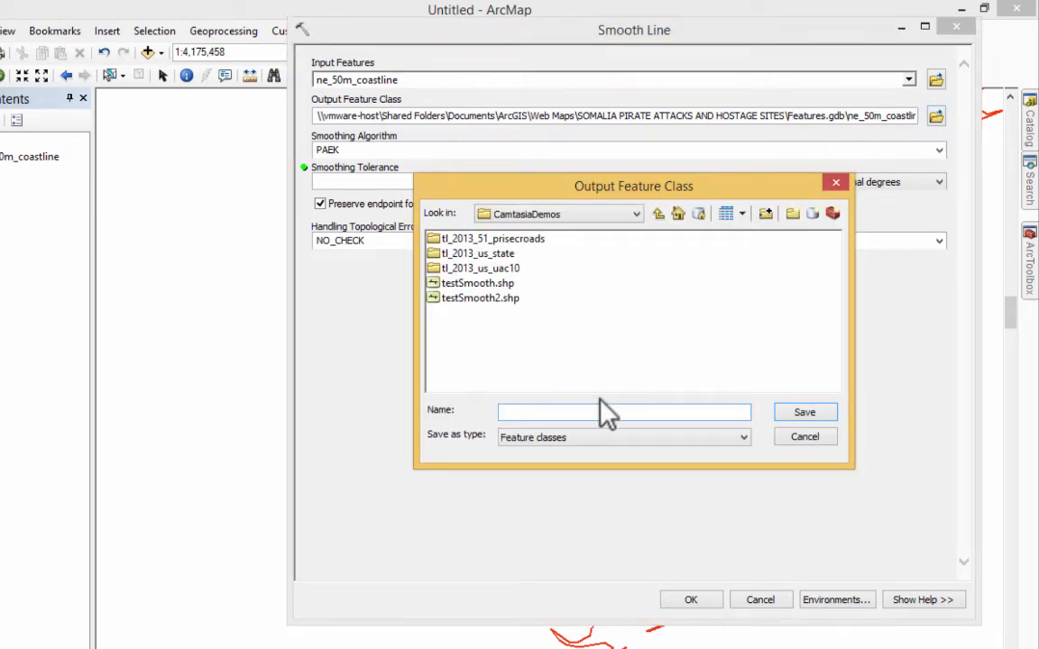
pyautogui.write('coastlineSmooth')
pyautogui.click(819, 416)
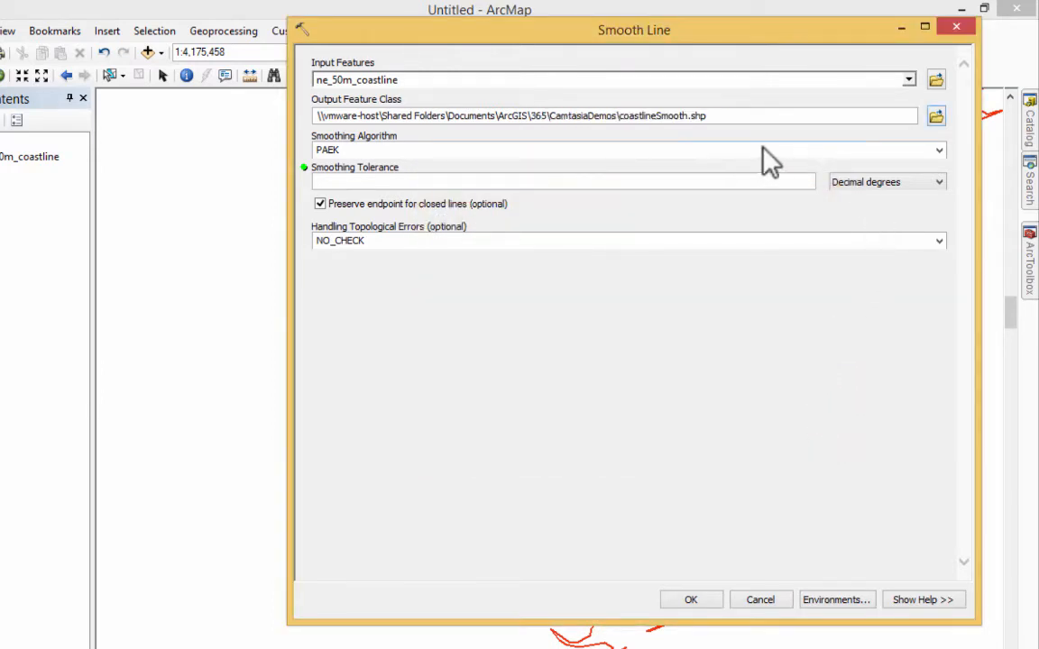
# Run the line smoothing with the PAEK algorithm and a smoothing tolerance of .5 decimal degrees.
pyautogui.click(943, 152)
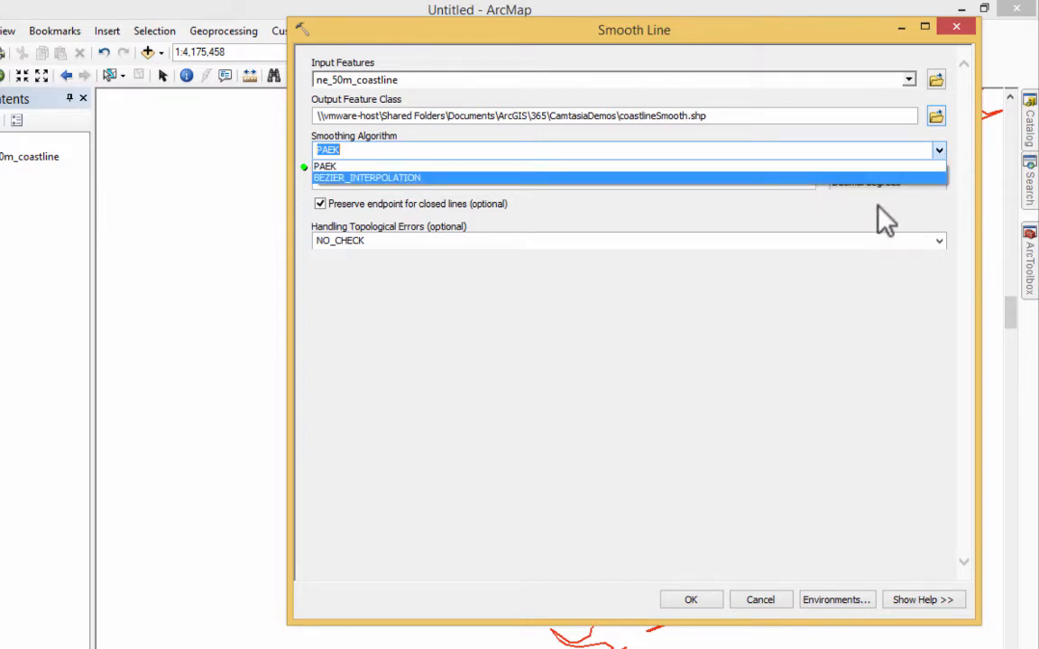
pyautogui.click(913, 600)
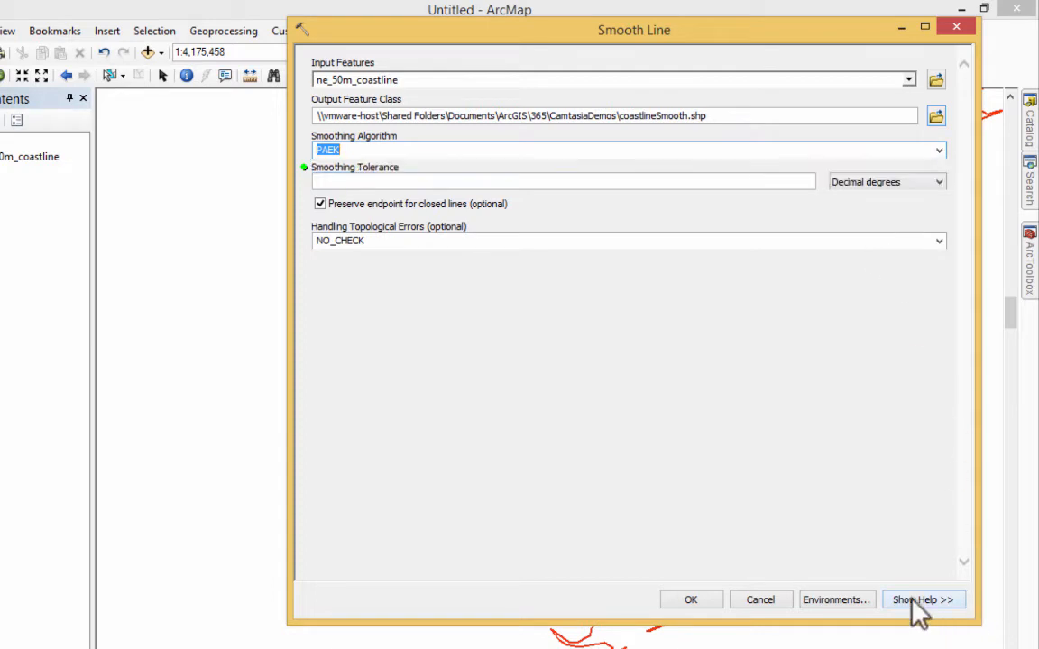
pyautogui.click(913, 599)
pyautogui.click(912, 601)
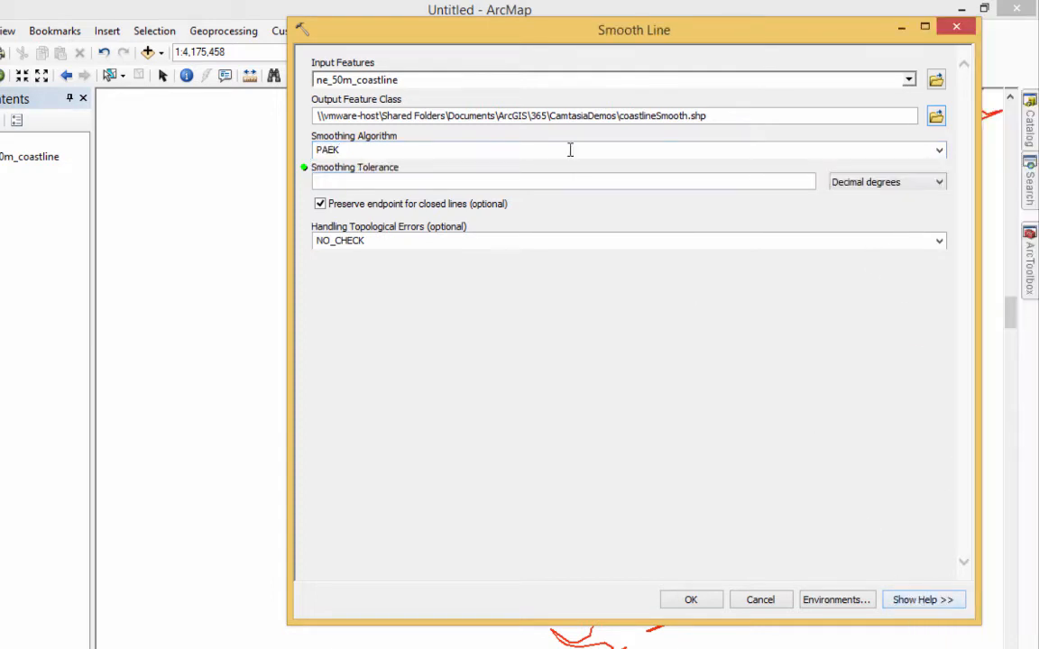
pyautogui.click(938, 152)
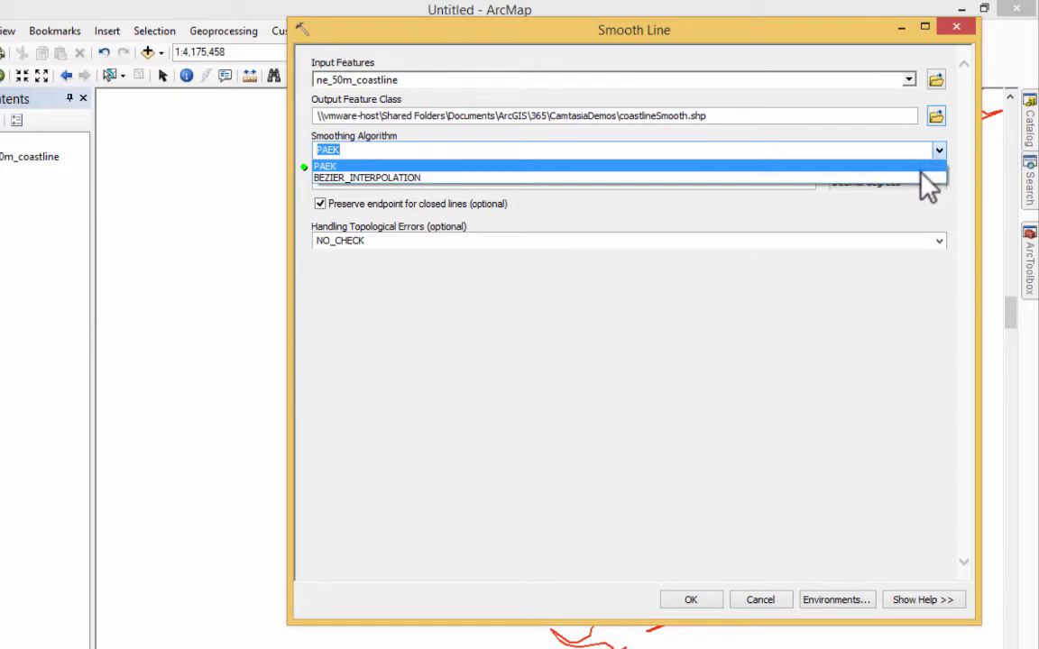
pyautogui.click(925, 166)
pyautogui.click(483, 181)
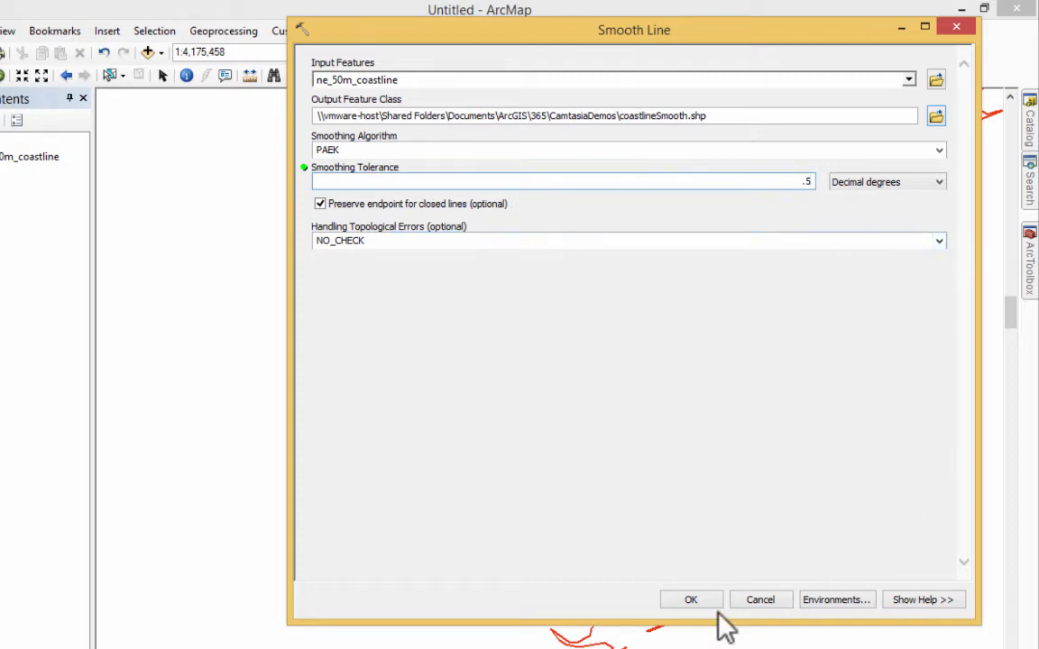
pyautogui.click(686, 602)
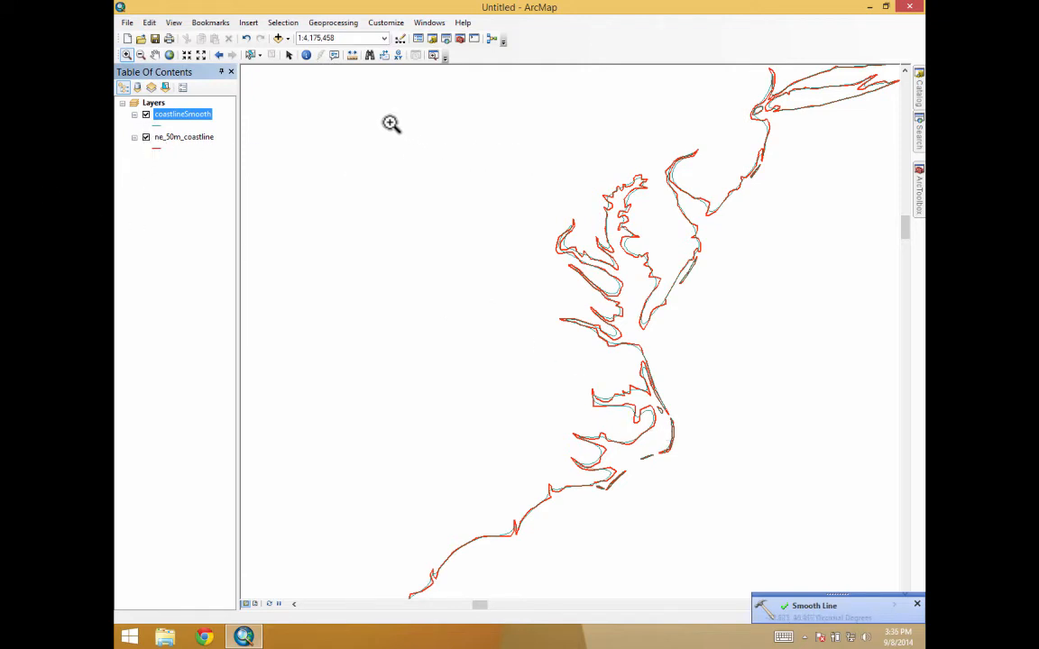
# Change the coastlineSmooth layer's line symbol to blue with a width of 2.
pyautogui.moveTo(385, 118); pyautogui.dragTo(795, 536)
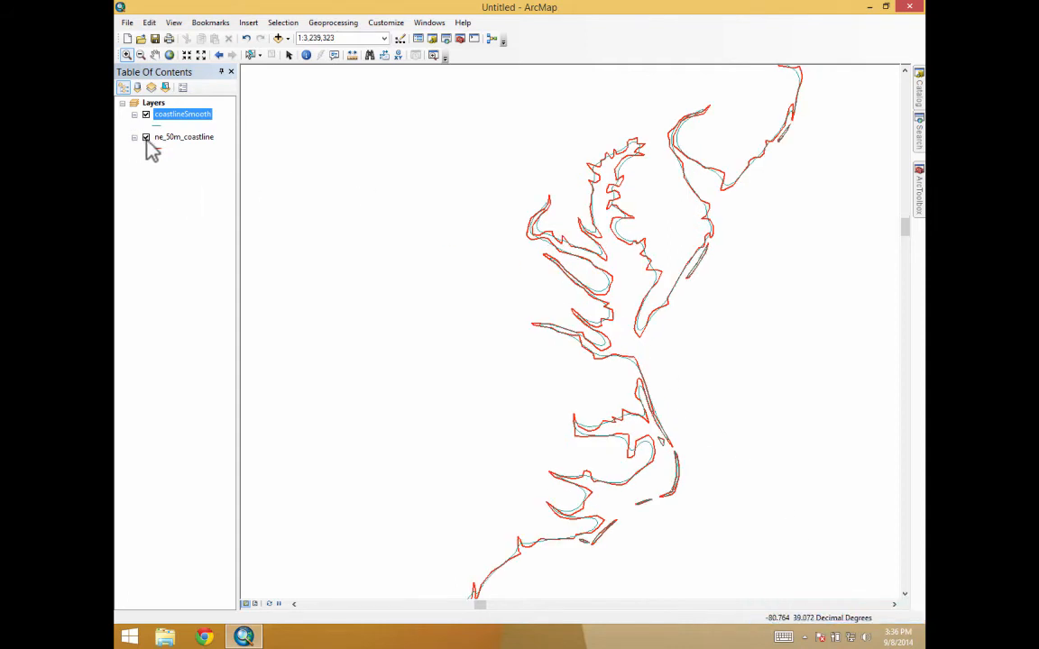
pyautogui.click(162, 125)
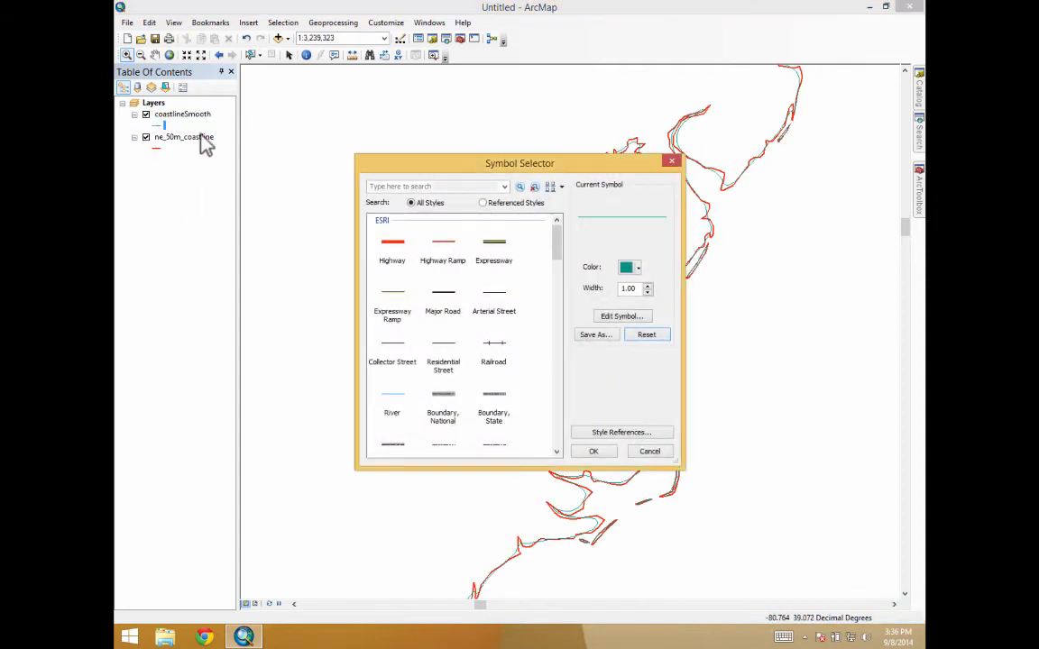
pyautogui.click(637, 269)
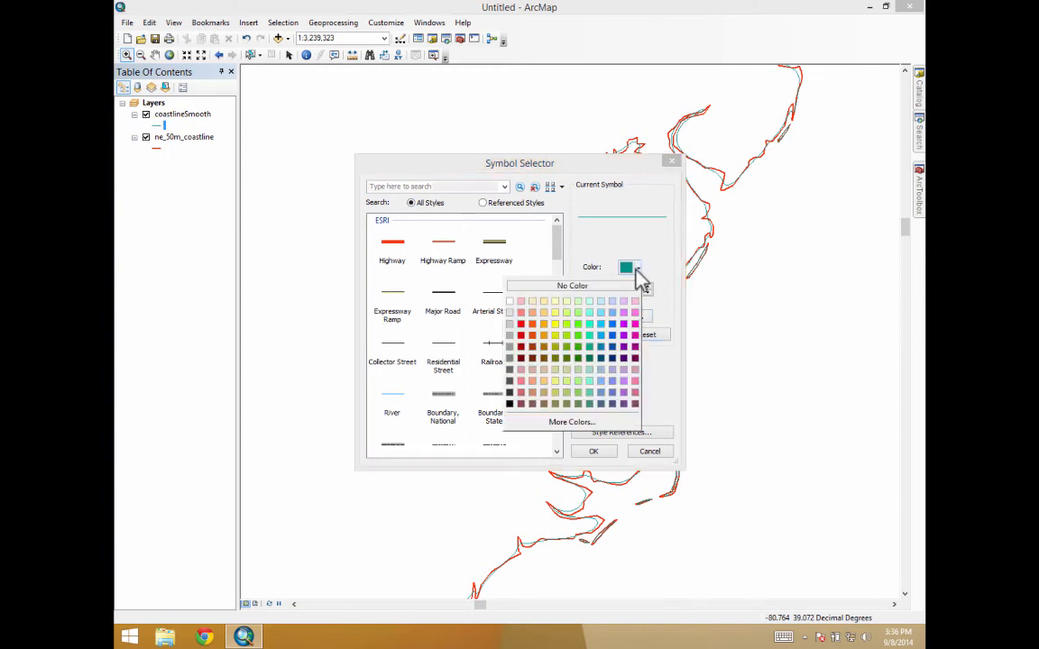
pyautogui.click(613, 335)
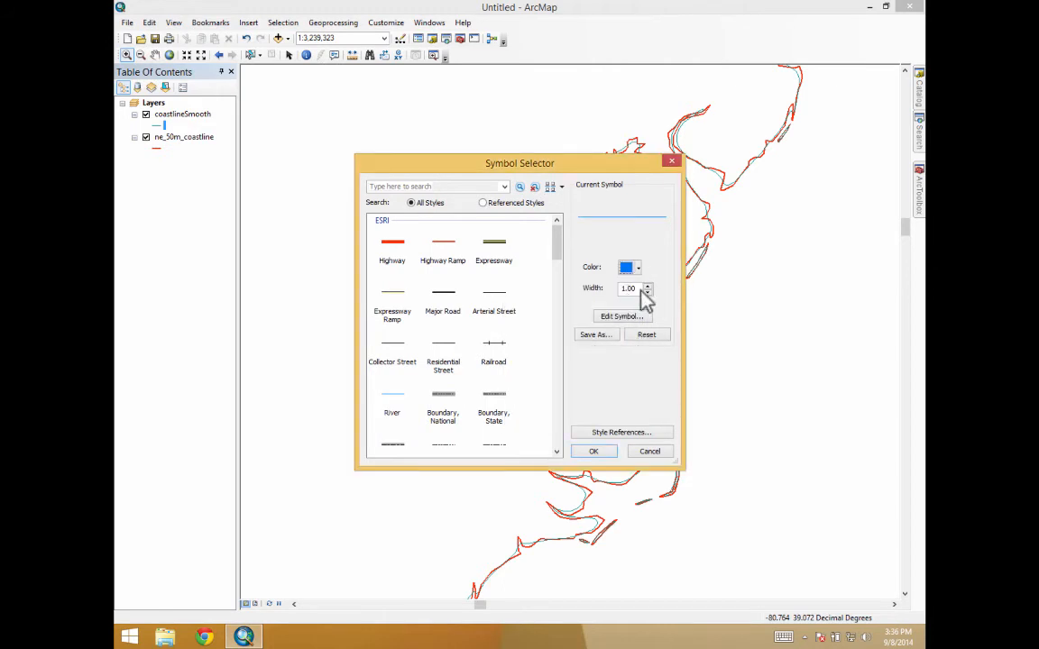
pyautogui.click(648, 286)
pyautogui.click(604, 453)
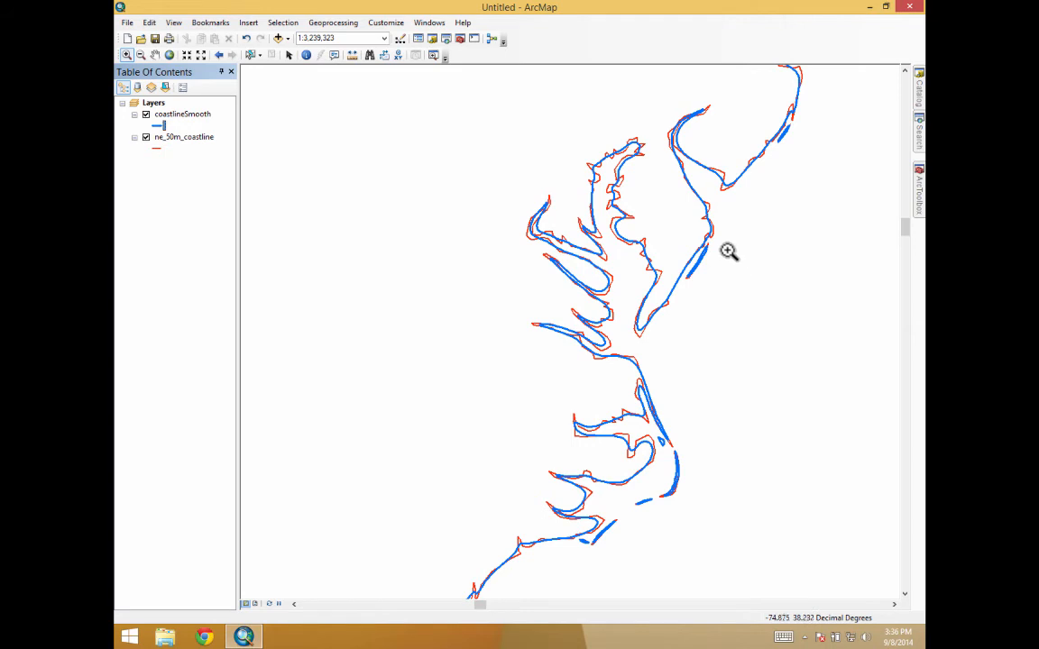
# Toggle the ne_50m_coastline layer to compare it with the smoothed coastline, leaving the original layer hidden.
pyautogui.click(146, 138)
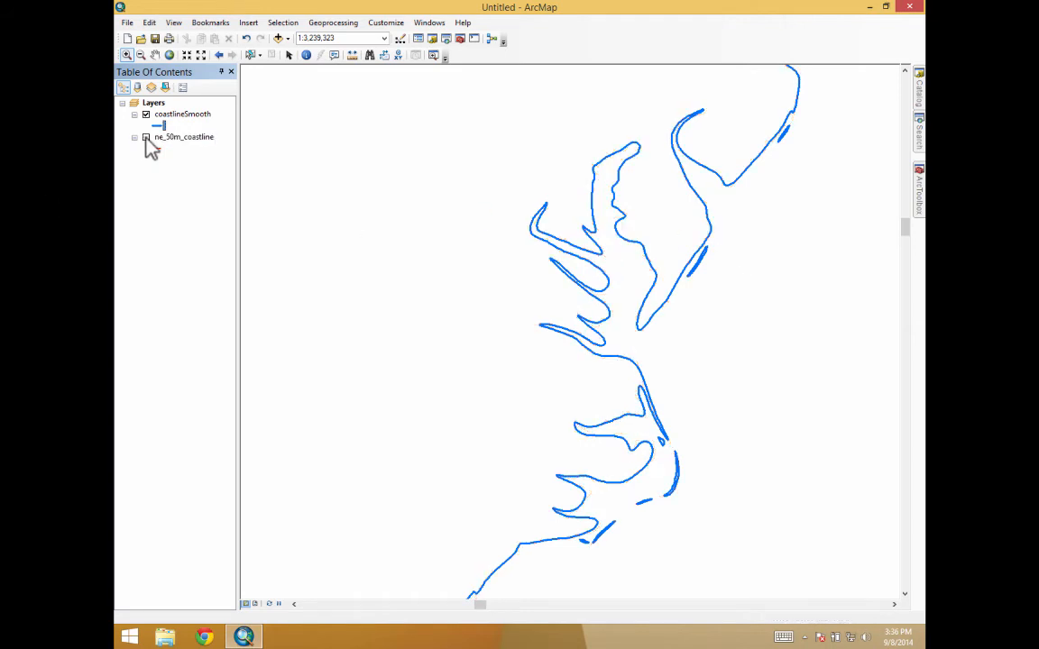
pyautogui.click(146, 138)
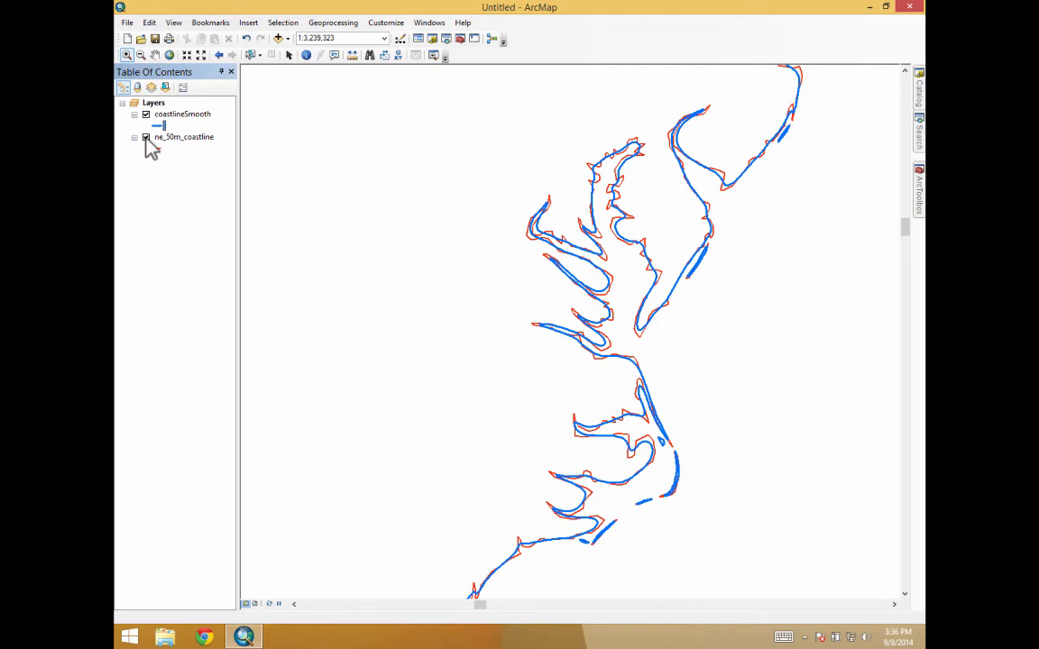
pyautogui.click(146, 138)
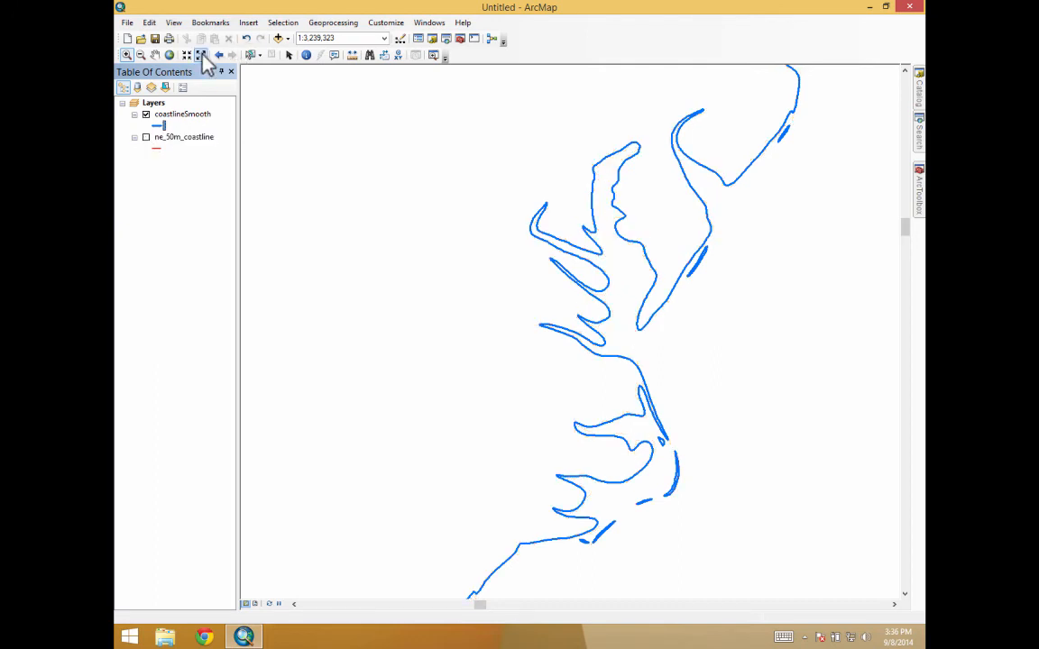
# Reduce the coastlineSmooth layer's line width to 1.
pyautogui.click(169, 55)
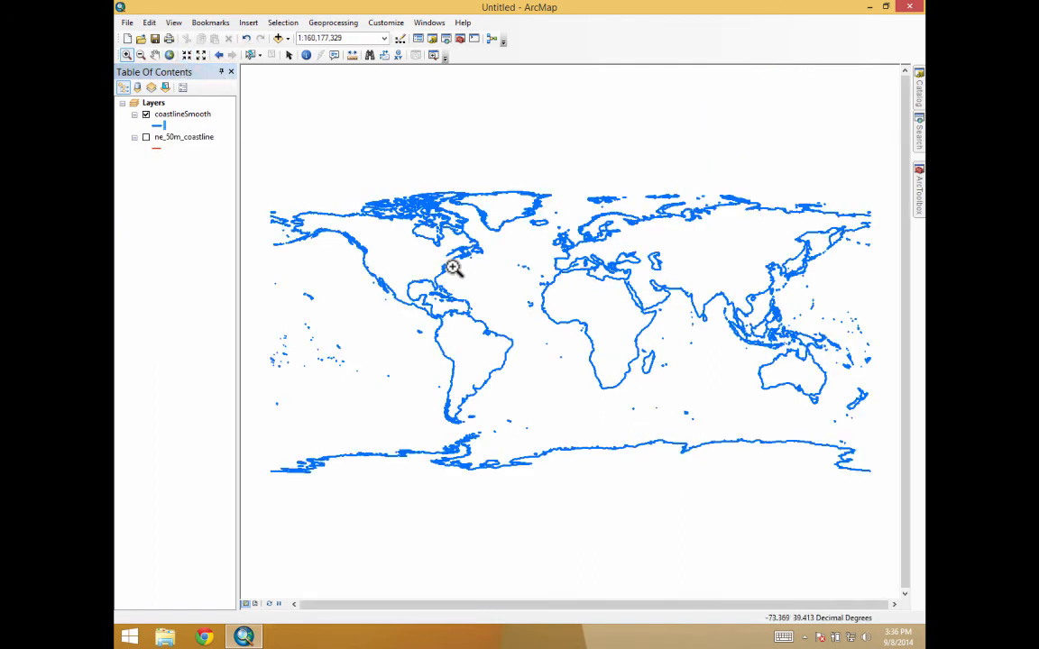
pyautogui.moveTo(427, 258); pyautogui.dragTo(467, 285)
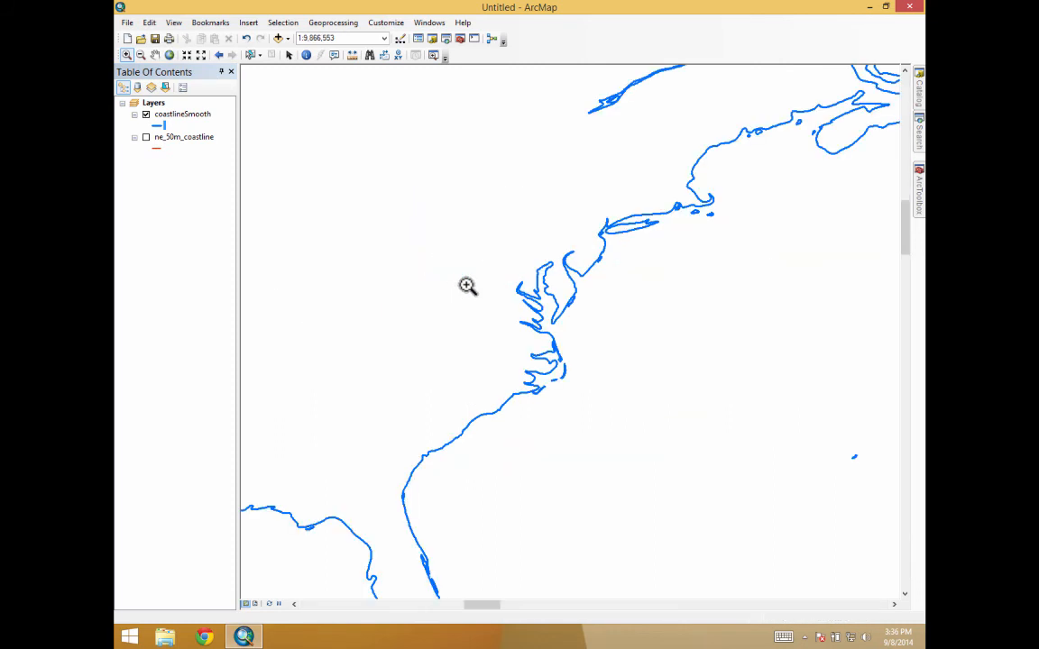
pyautogui.click(159, 125)
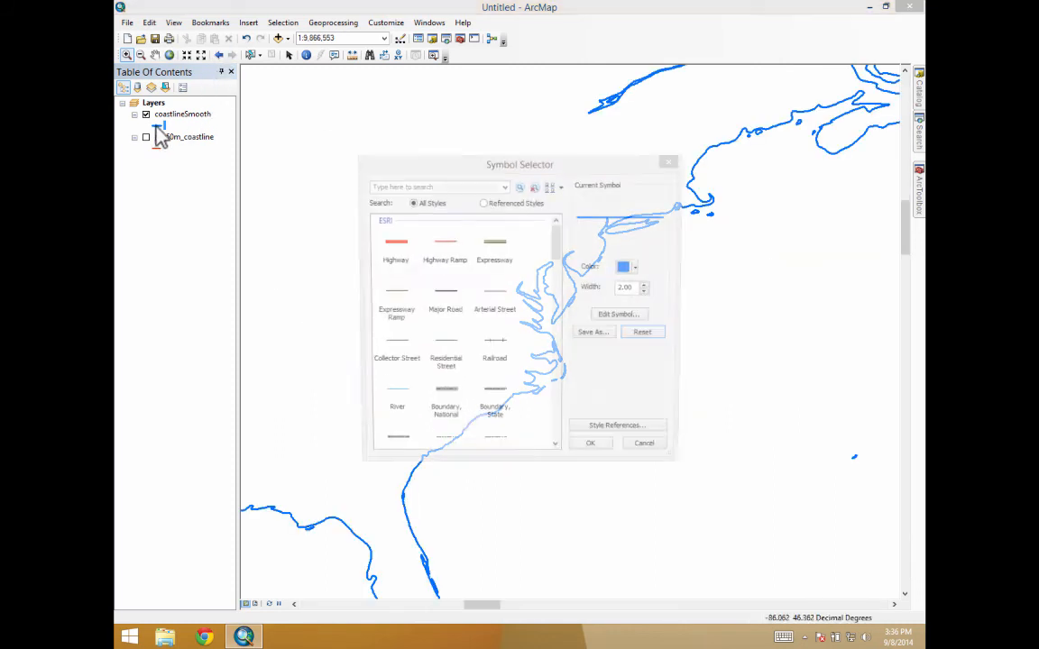
pyautogui.click(647, 293)
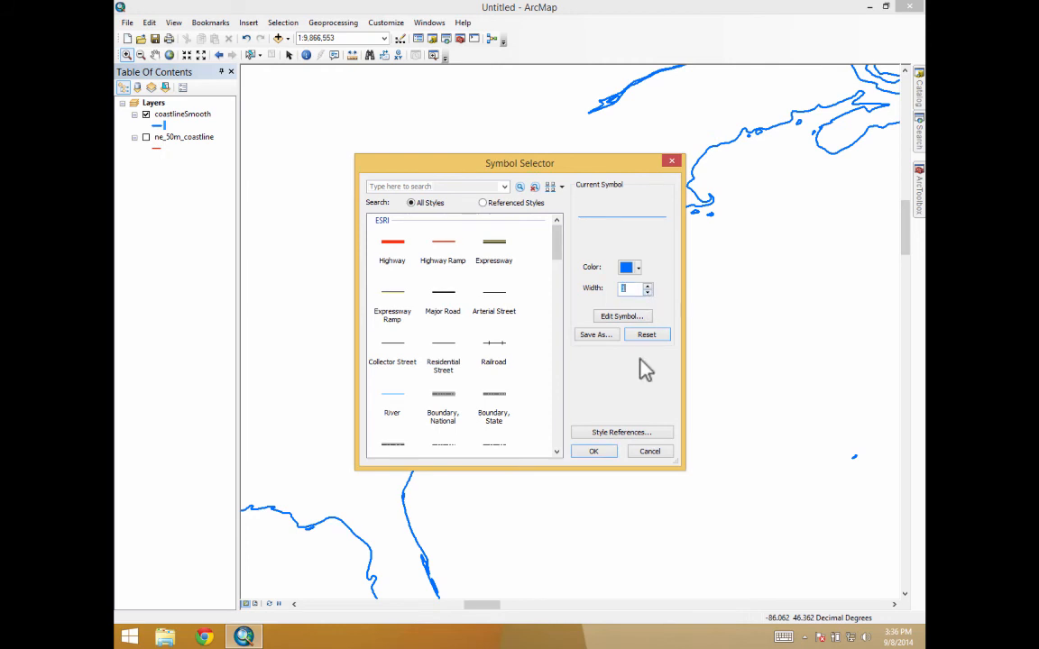
pyautogui.click(594, 451)
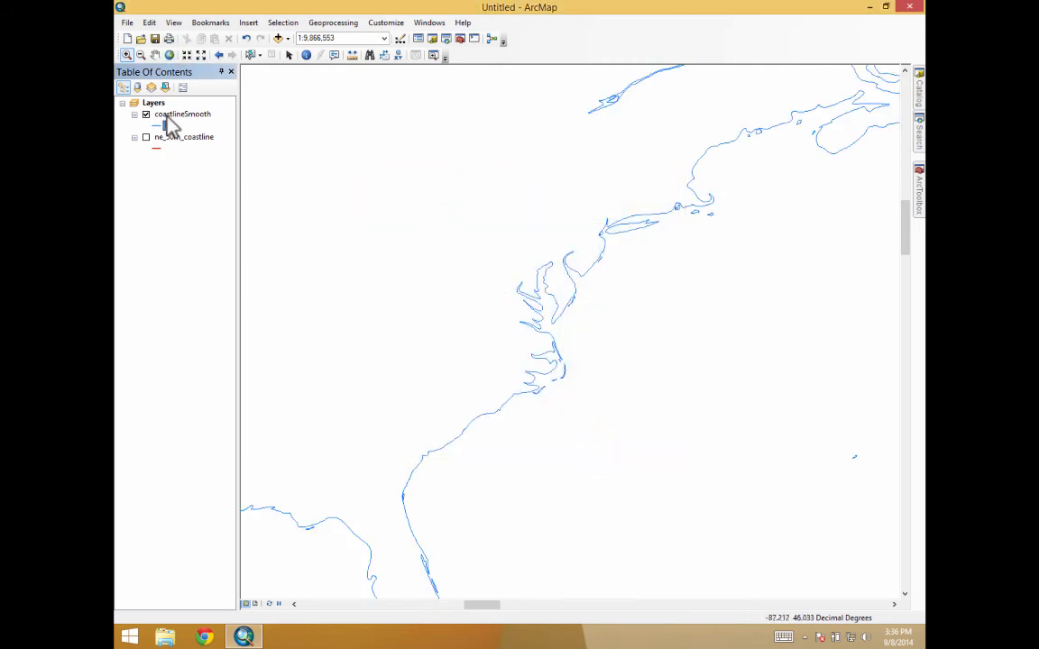
# Show the full map extent and set the ne_50m_coastline layer's line width to 1.
pyautogui.click(169, 55)
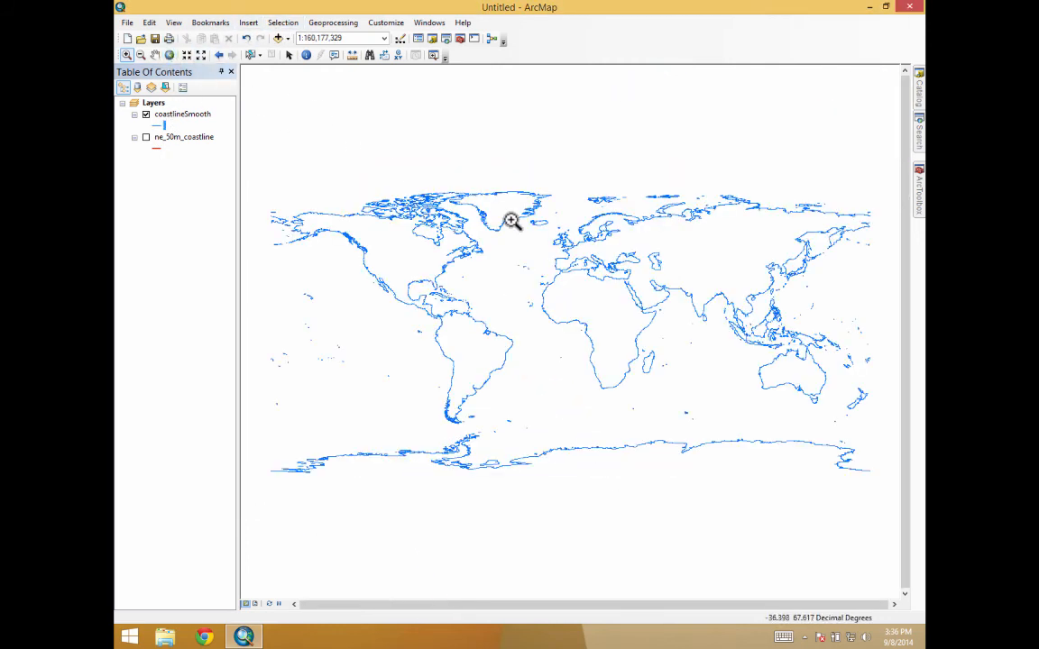
pyautogui.click(155, 150)
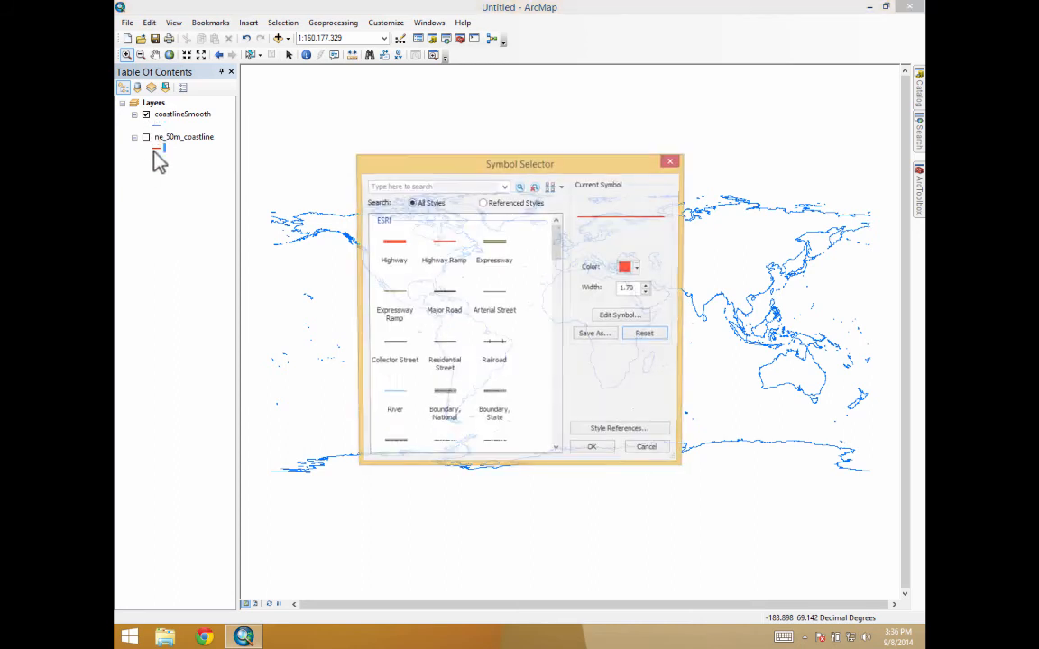
pyautogui.click(648, 291)
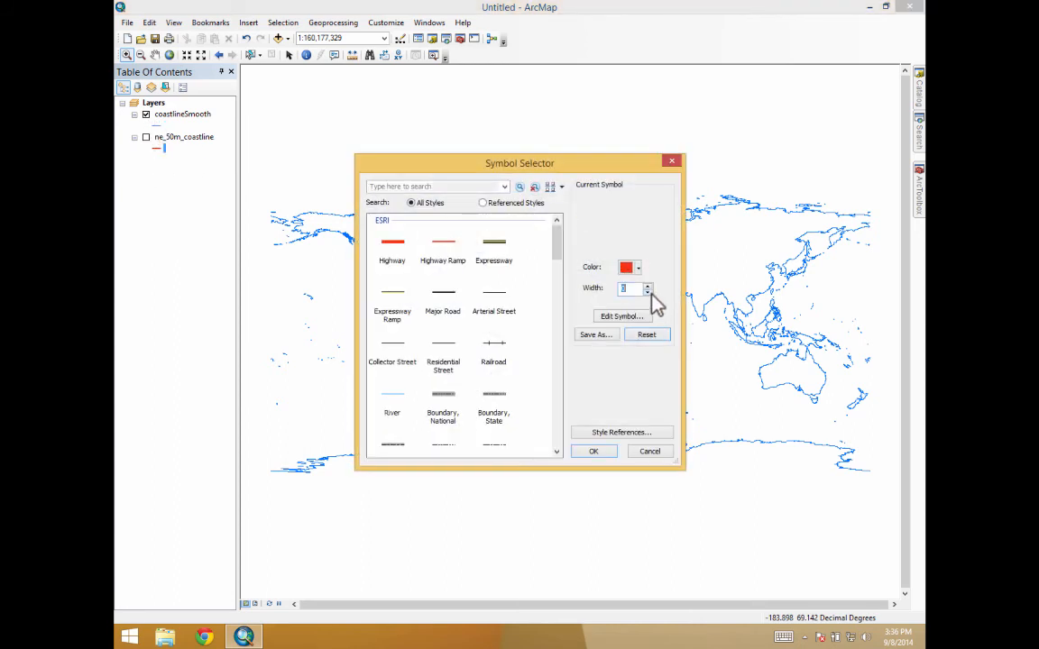
pyautogui.click(648, 286)
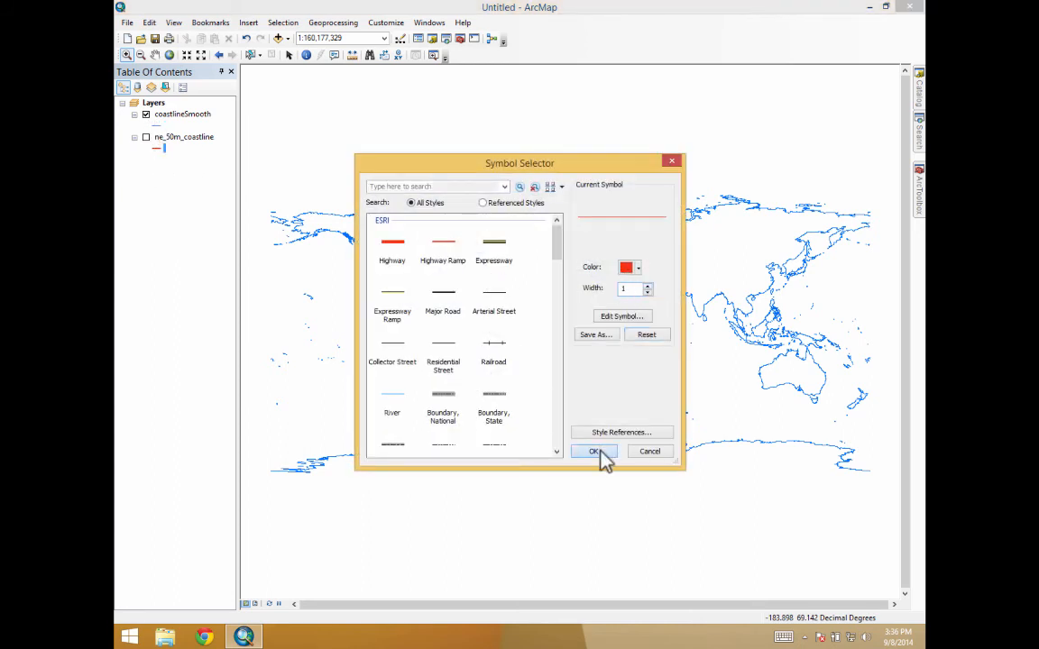
pyautogui.click(600, 457)
# Display ne_50m_coastline alone, then coastlineSmooth alone, to compare the two coastlines at world scale.
pyautogui.click(147, 137)
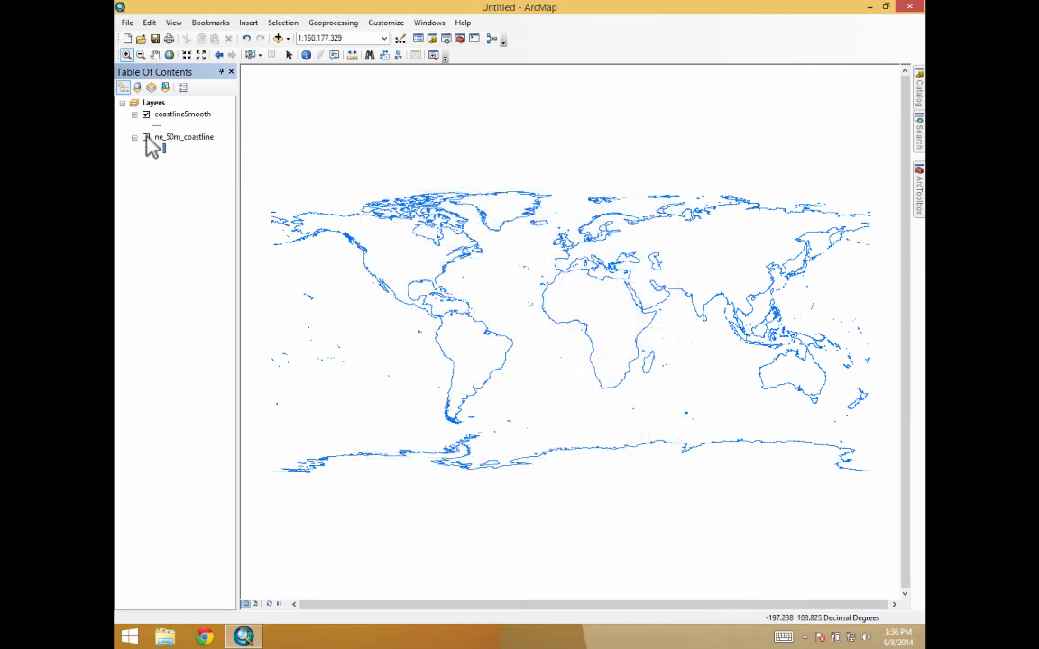
pyautogui.click(146, 115)
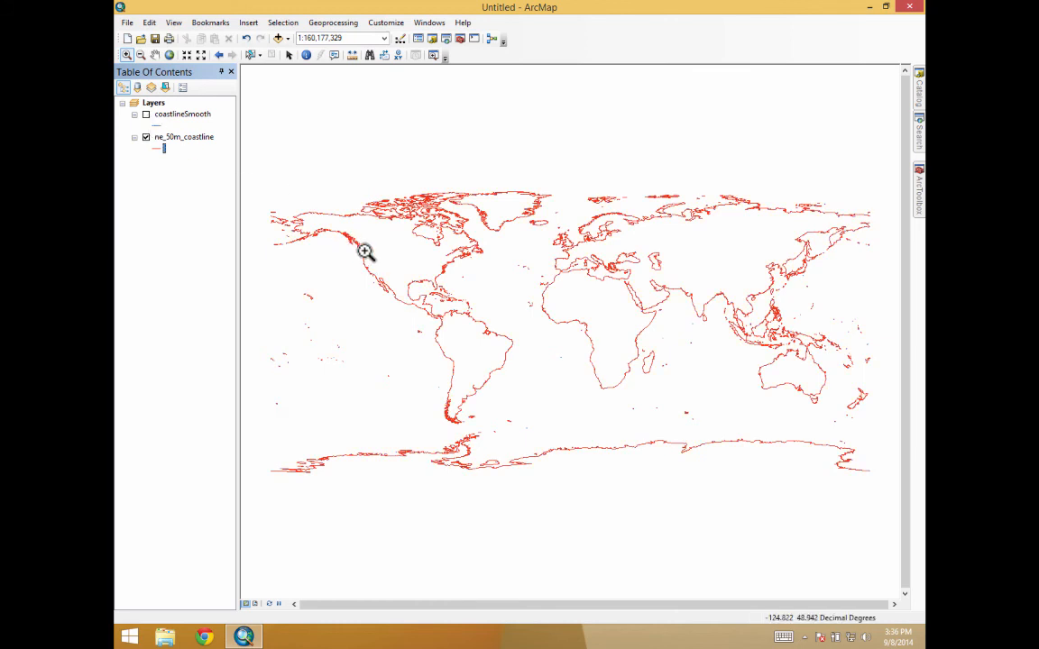
pyautogui.click(146, 138)
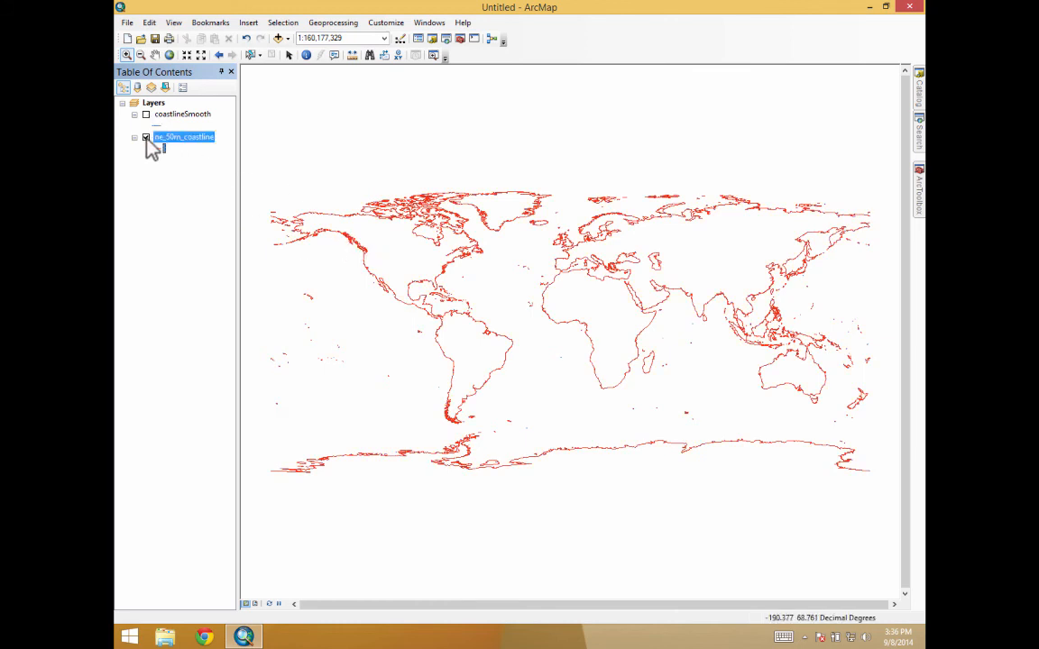
pyautogui.click(151, 117)
pyautogui.click(146, 115)
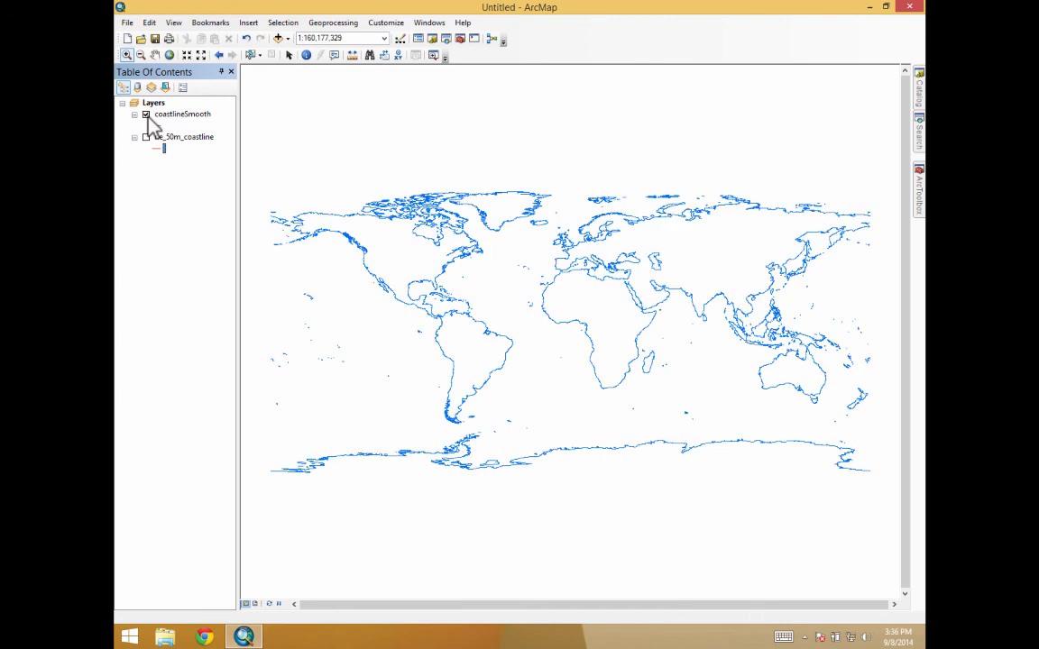